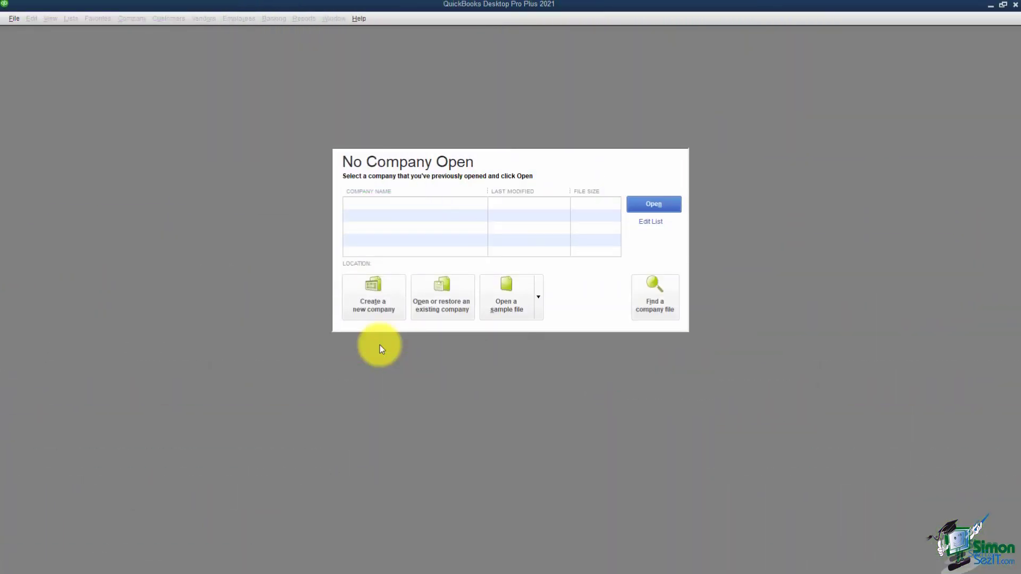
- Start a new company file for myself as admin using Advanced Setup's EasyStep Interview
click(380, 312)
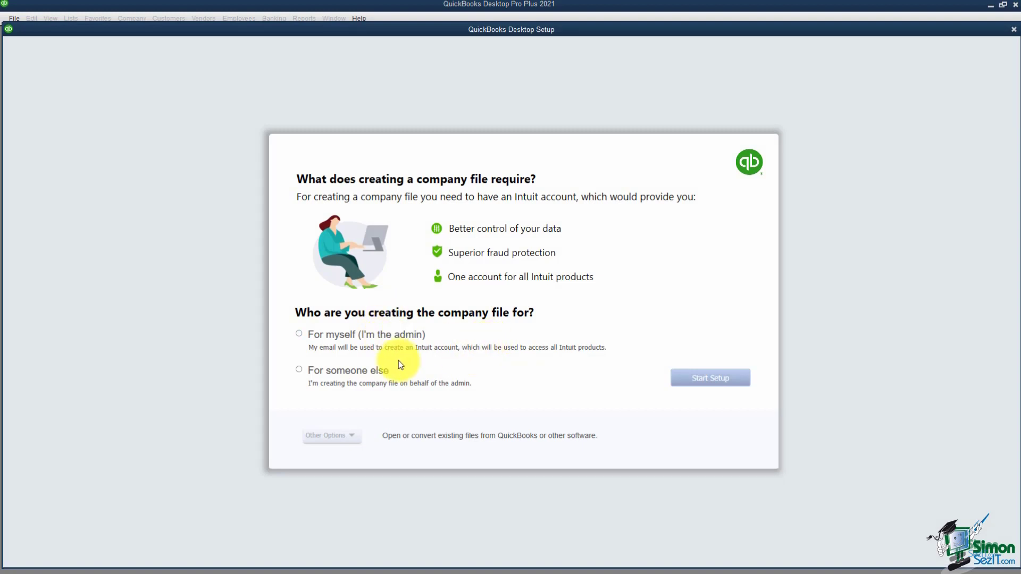
click(299, 335)
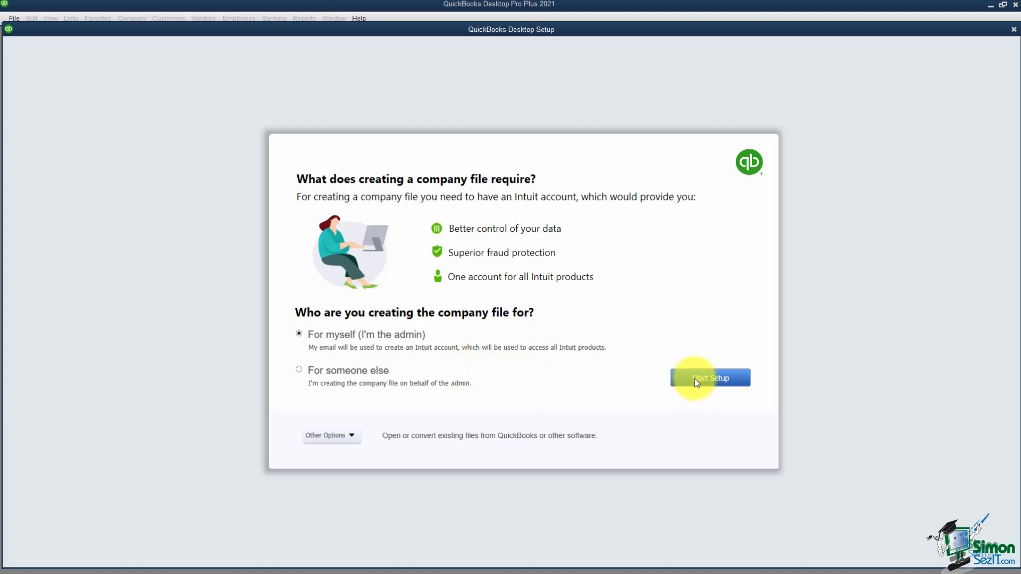
click(353, 436)
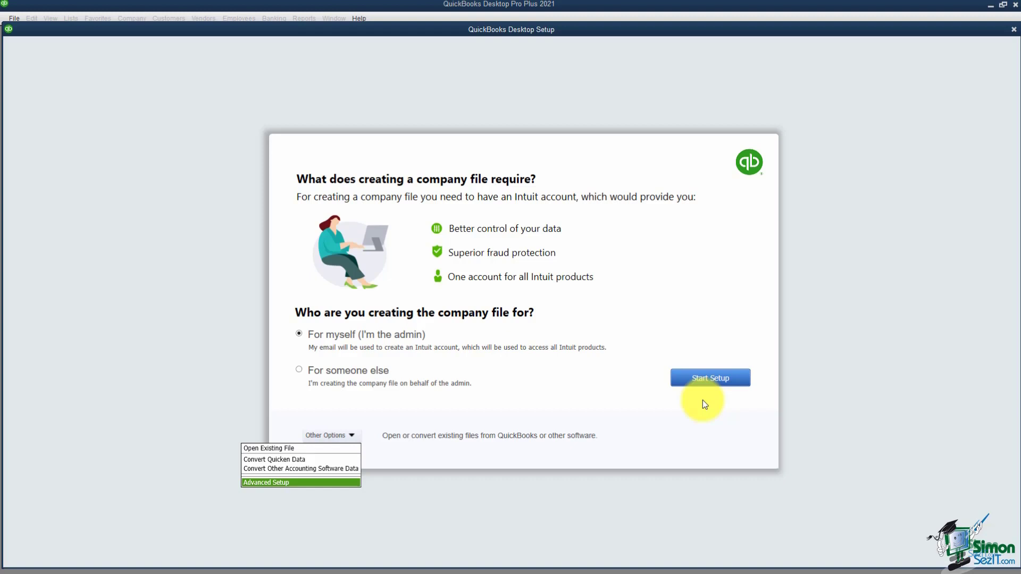
click(325, 484)
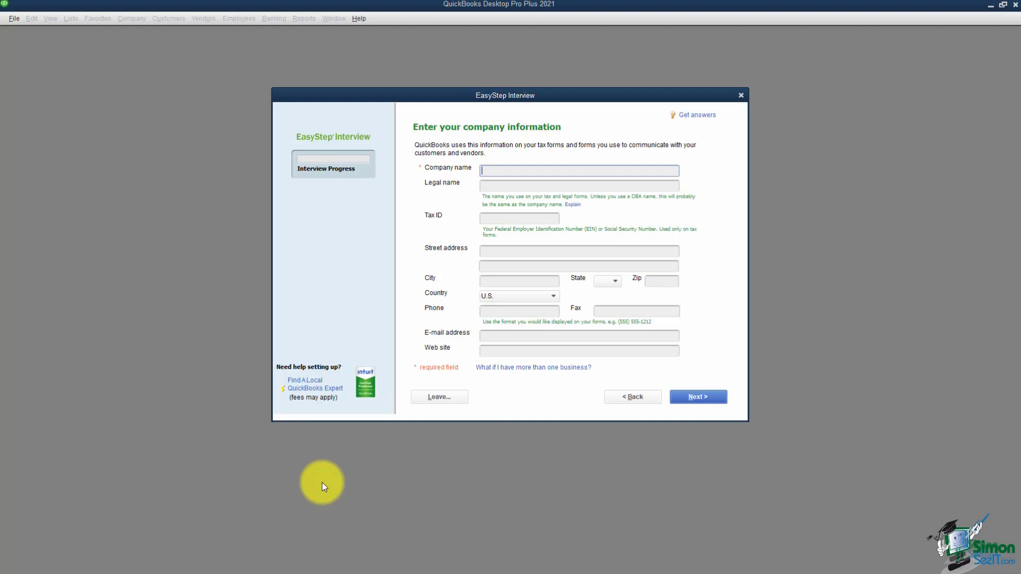
- Enter 'My Business' as the company and legal name, leaving the Tax ID blank
text(My Business)
key(Tab)
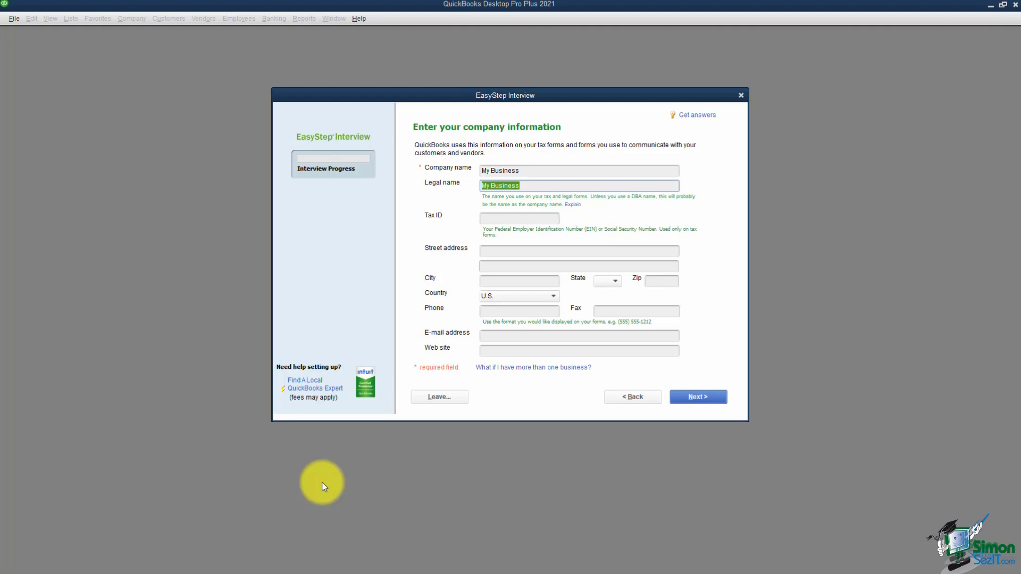
key(Tab)
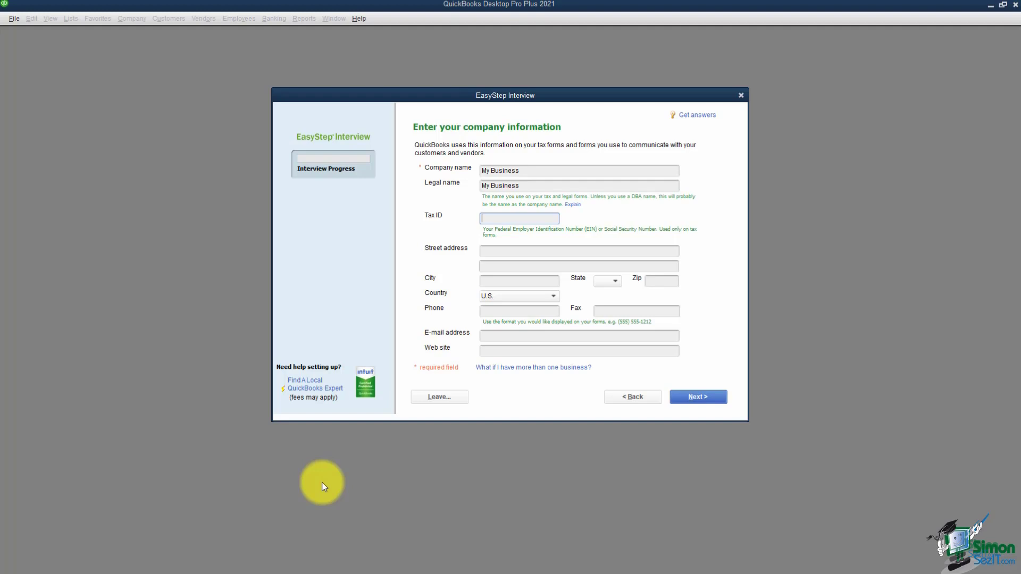
key(Tab)
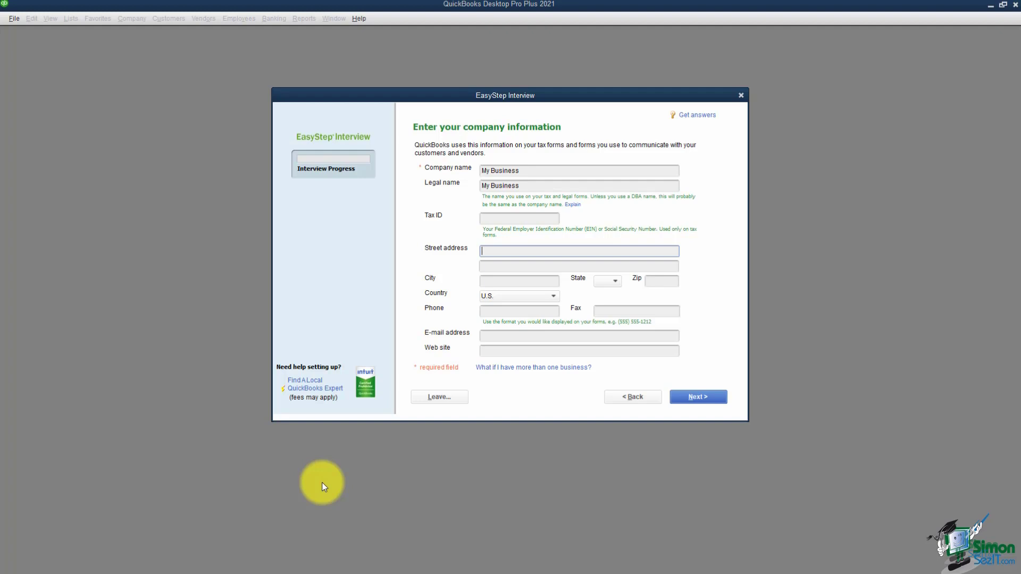
- Scroll to the bottom of the industry list and pick General Product-based Business
click(693, 397)
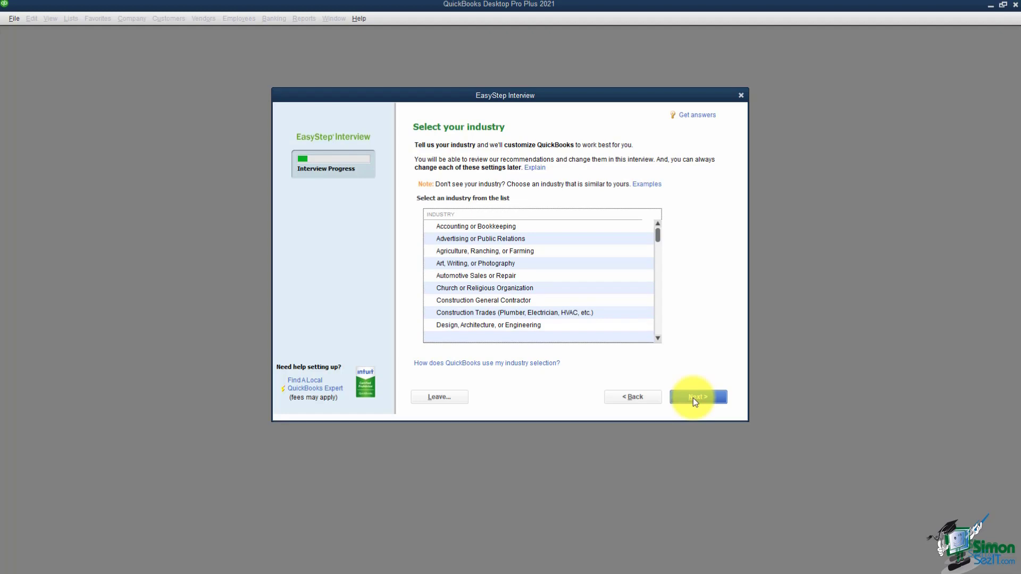
click(657, 338)
click(658, 338)
click(658, 338)
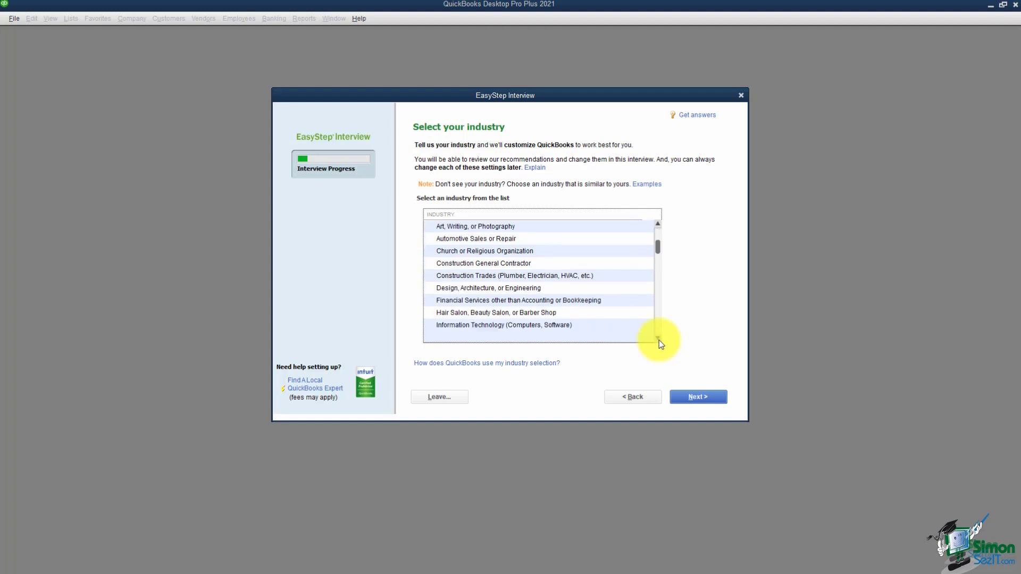
click(658, 338)
click(658, 339)
click(658, 338)
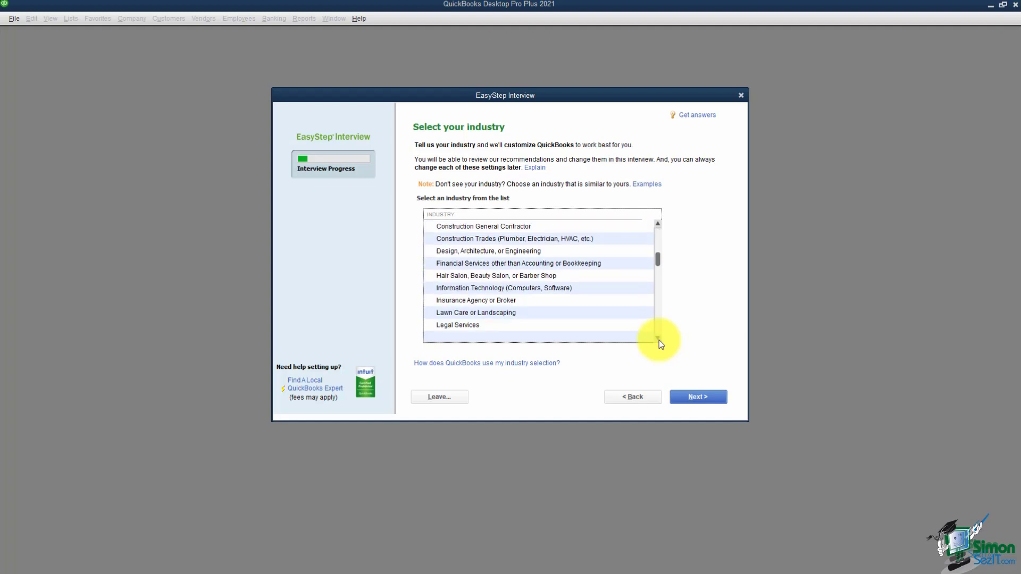
click(659, 339)
click(658, 338)
click(658, 339)
click(658, 339)
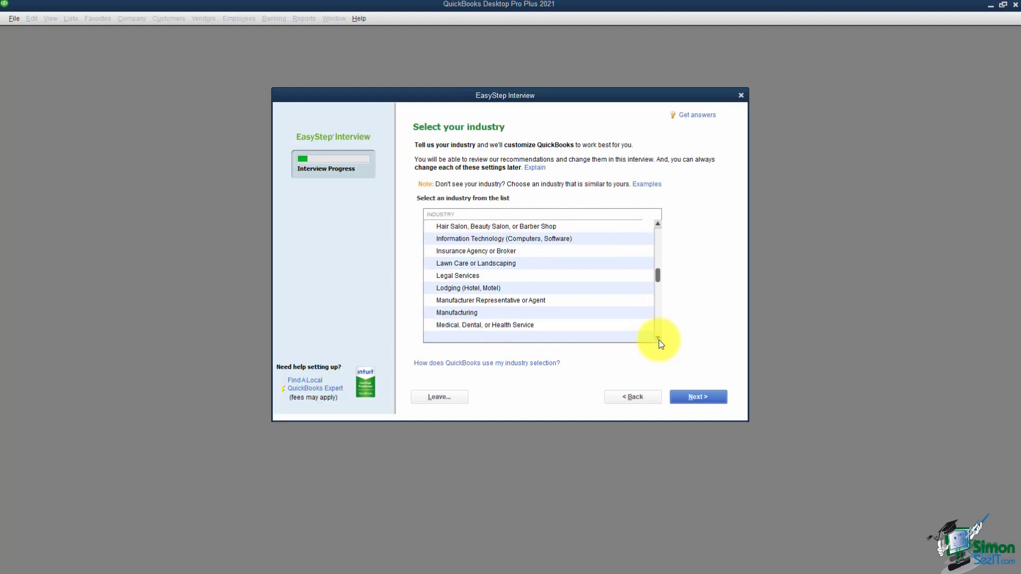
click(658, 339)
click(658, 339)
click(658, 339)
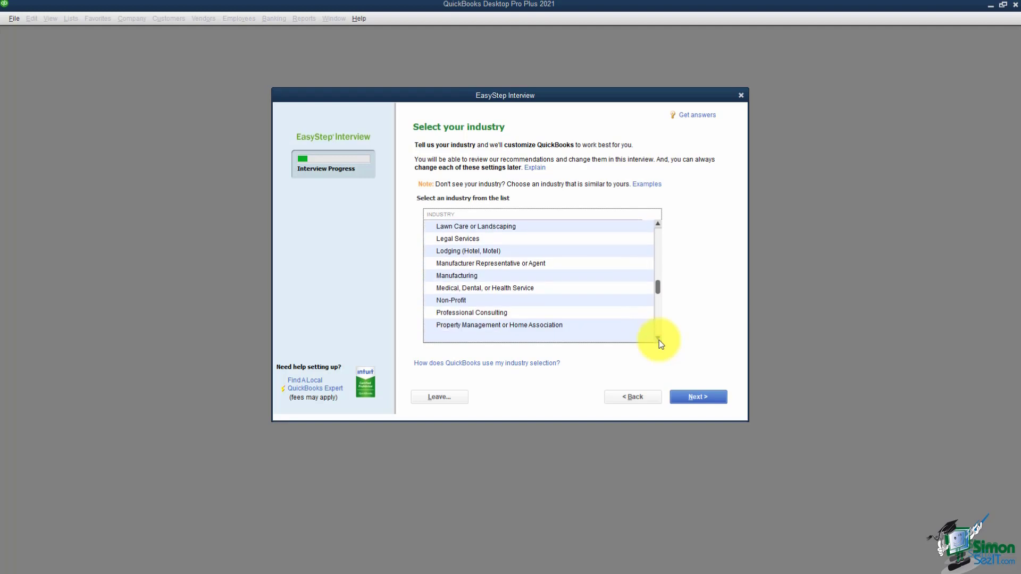
click(658, 339)
click(658, 339)
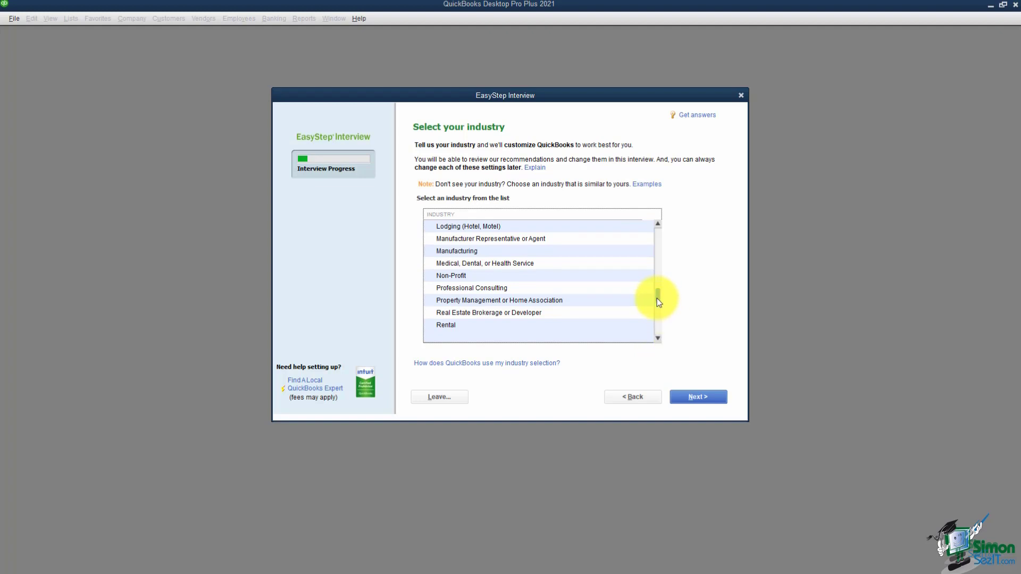
drag(656, 298, 659, 327)
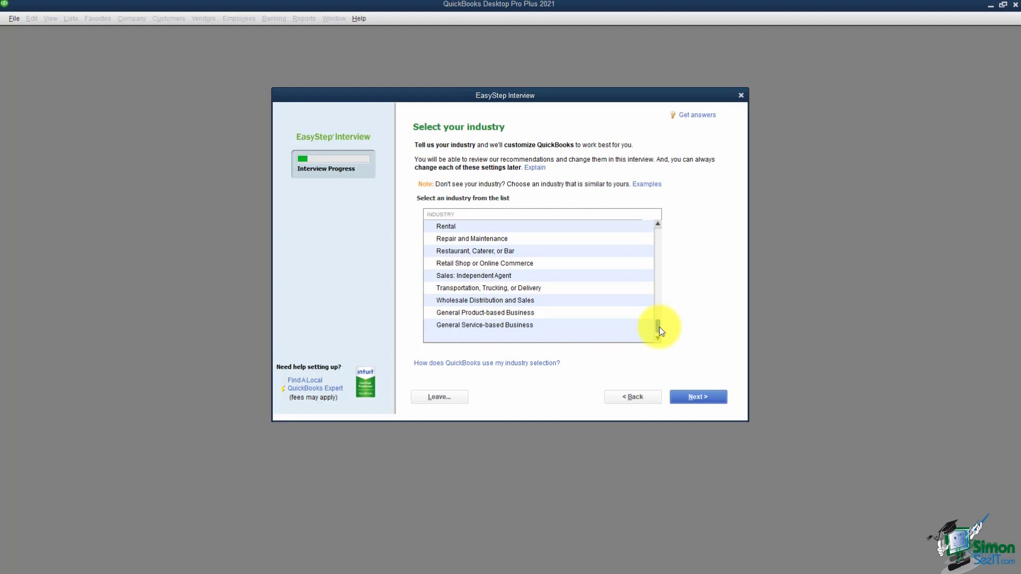
click(565, 313)
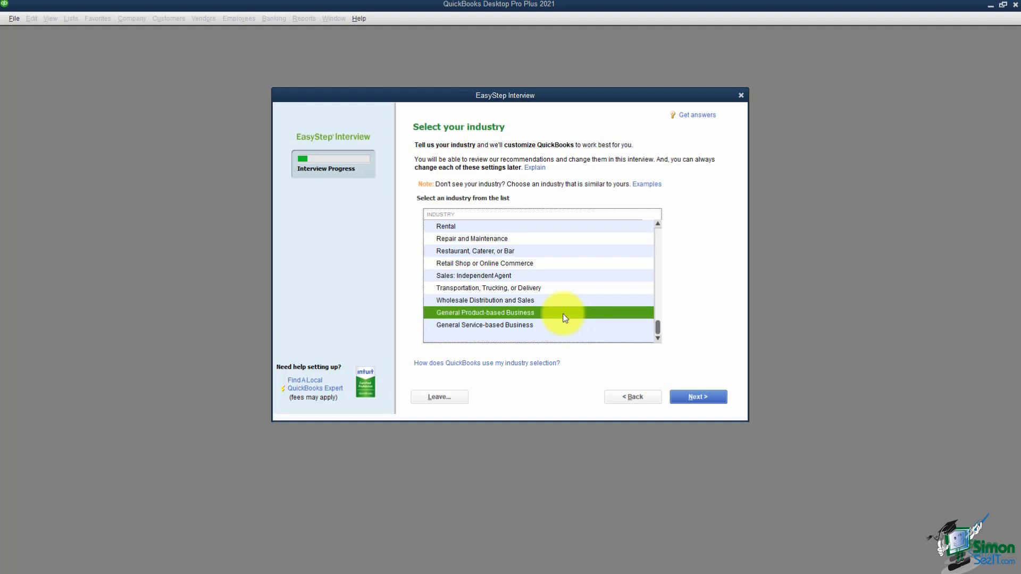
- Set the company's organization type to Other/None
click(693, 398)
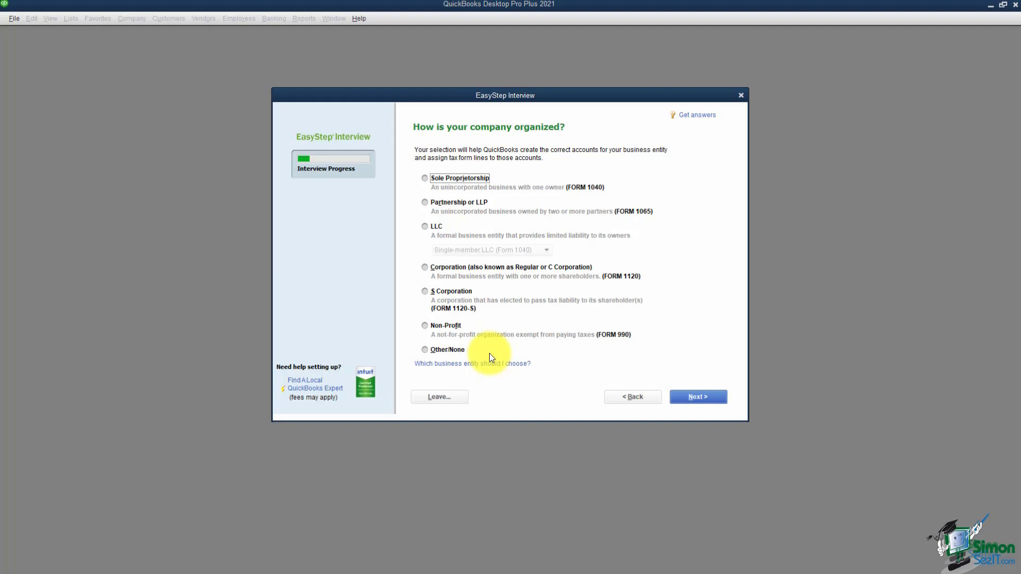
click(425, 352)
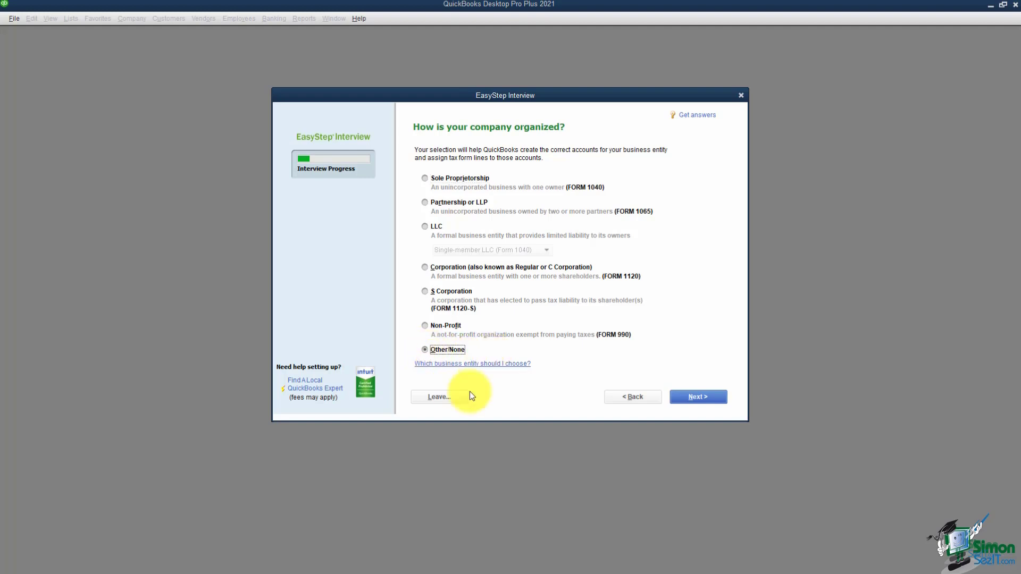
click(694, 398)
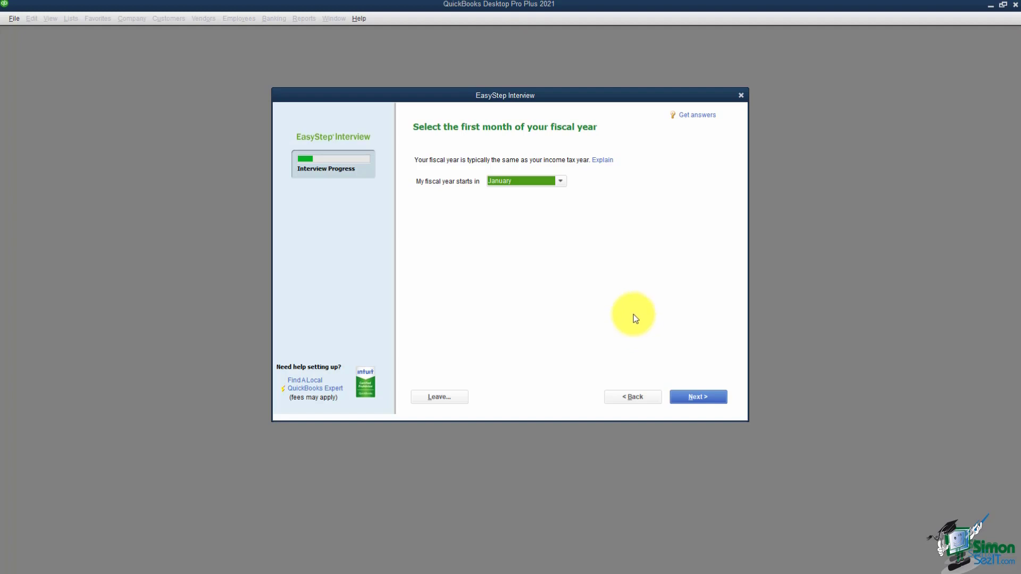
- Keep January as the fiscal year start and set a confirmed administrator password
click(700, 398)
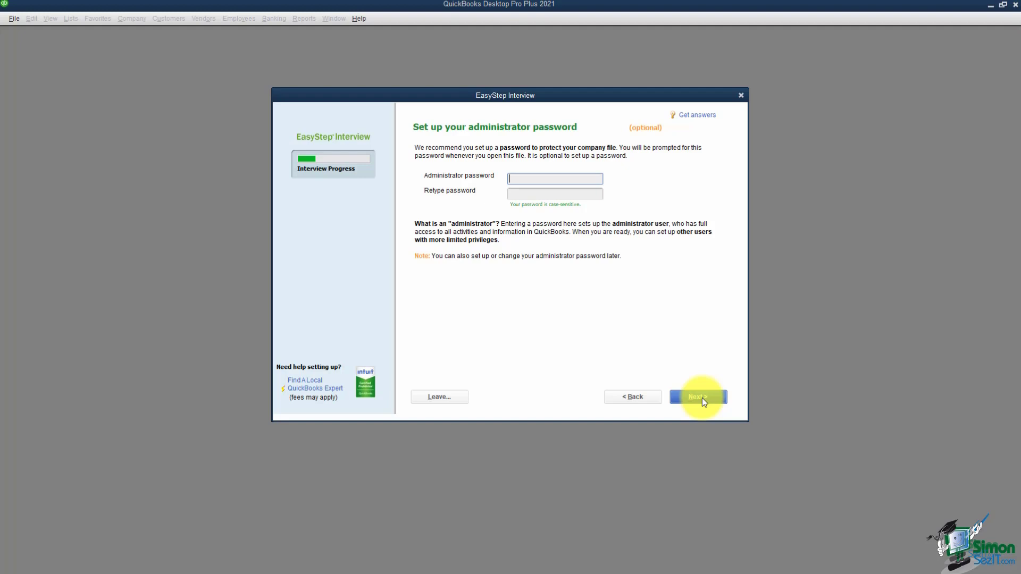
text(*******)
key(Tab)
text(*******)
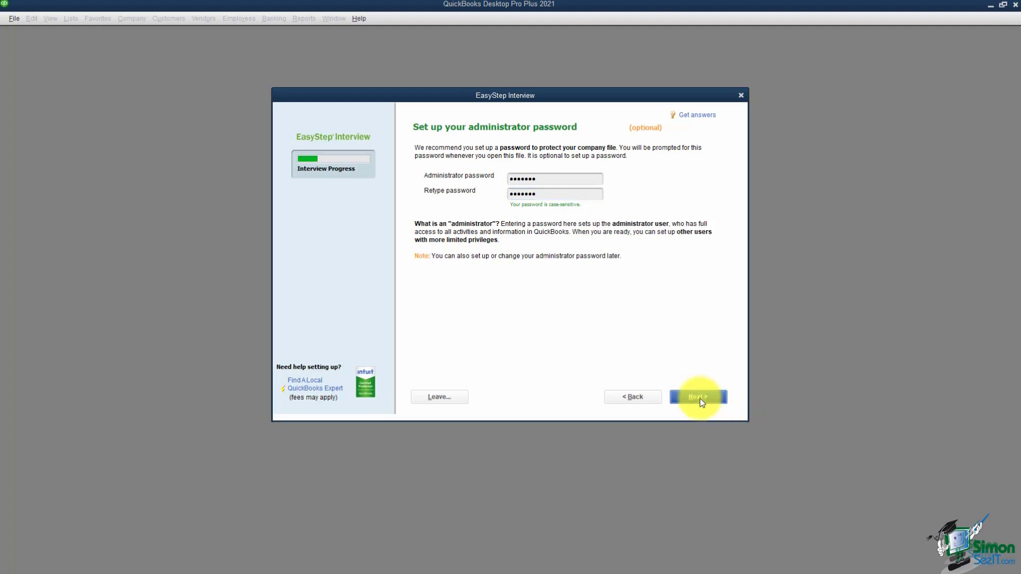
click(699, 398)
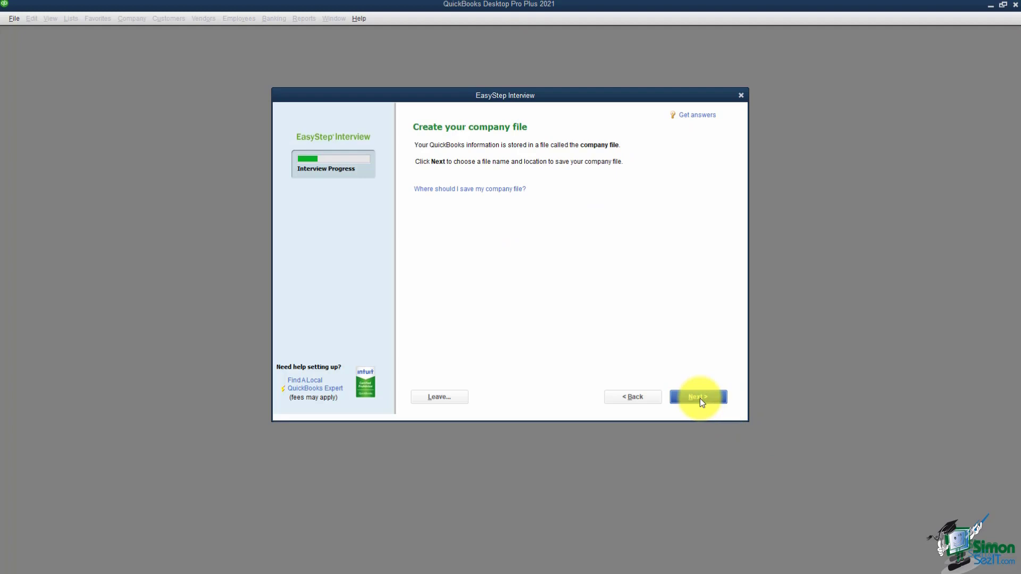
- Save the new company file under the name My Business
click(700, 398)
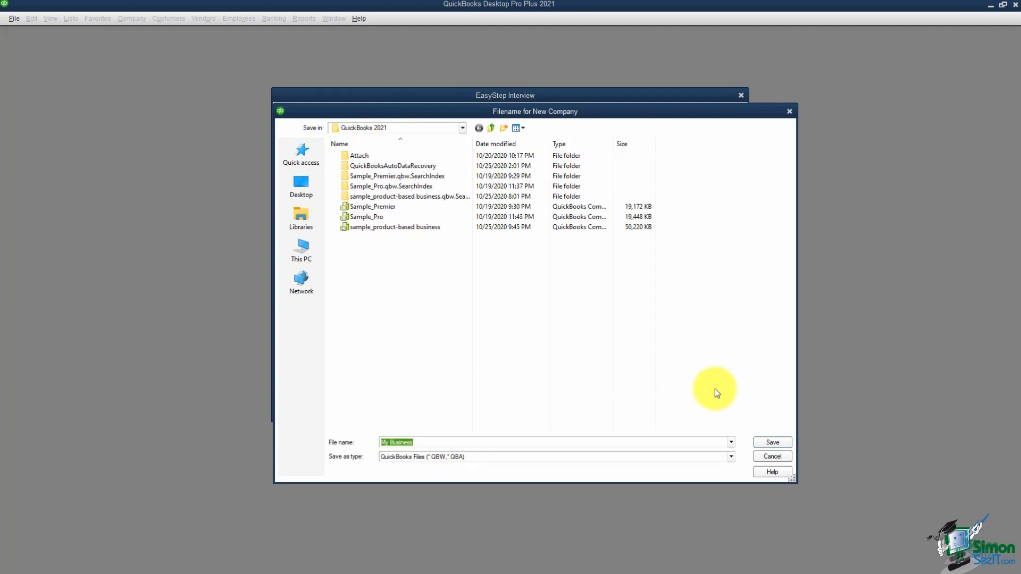
click(765, 441)
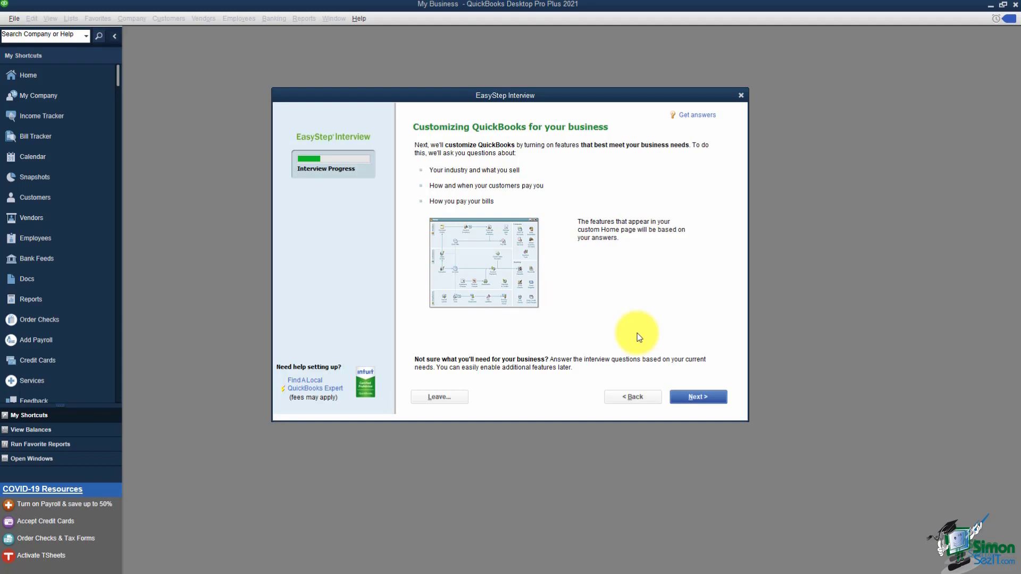
- Answer that the business sells both services and products and charges sales tax
click(697, 396)
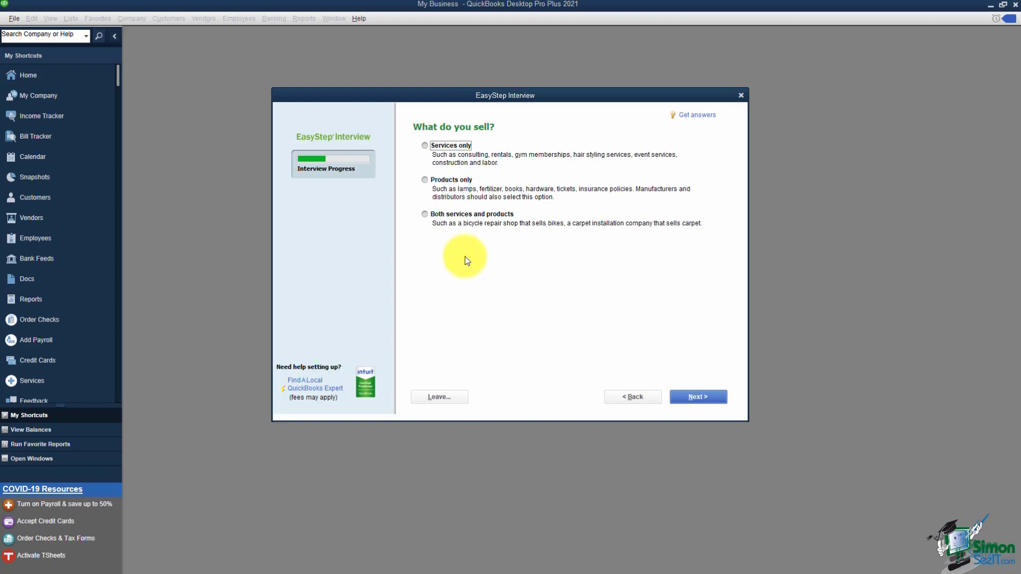
click(426, 216)
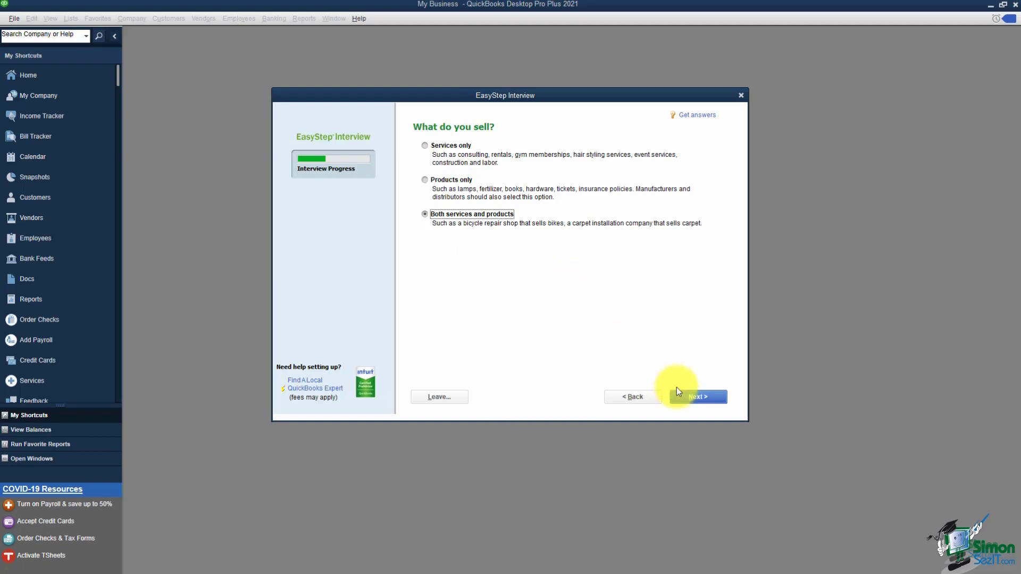
click(690, 397)
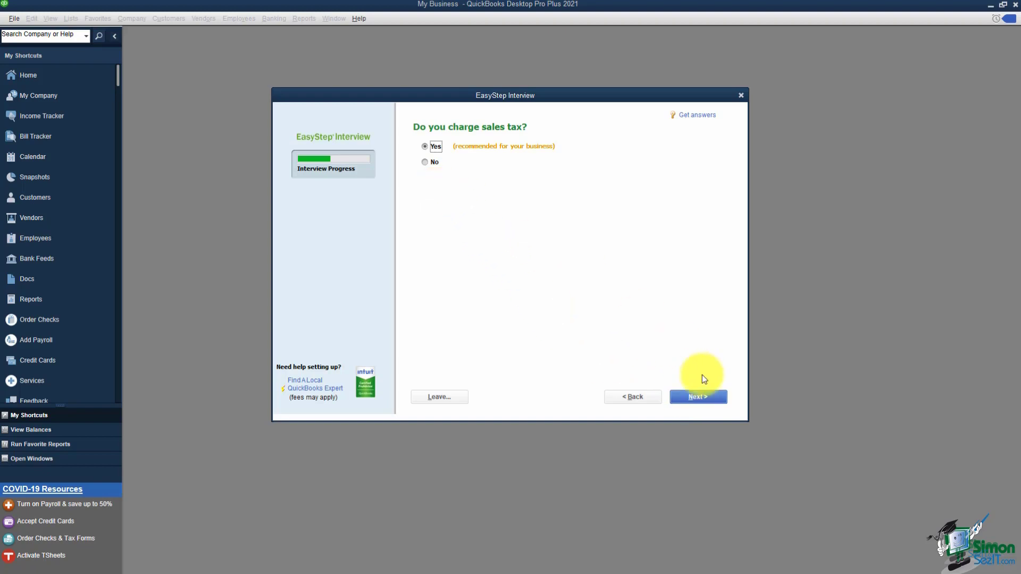
click(704, 399)
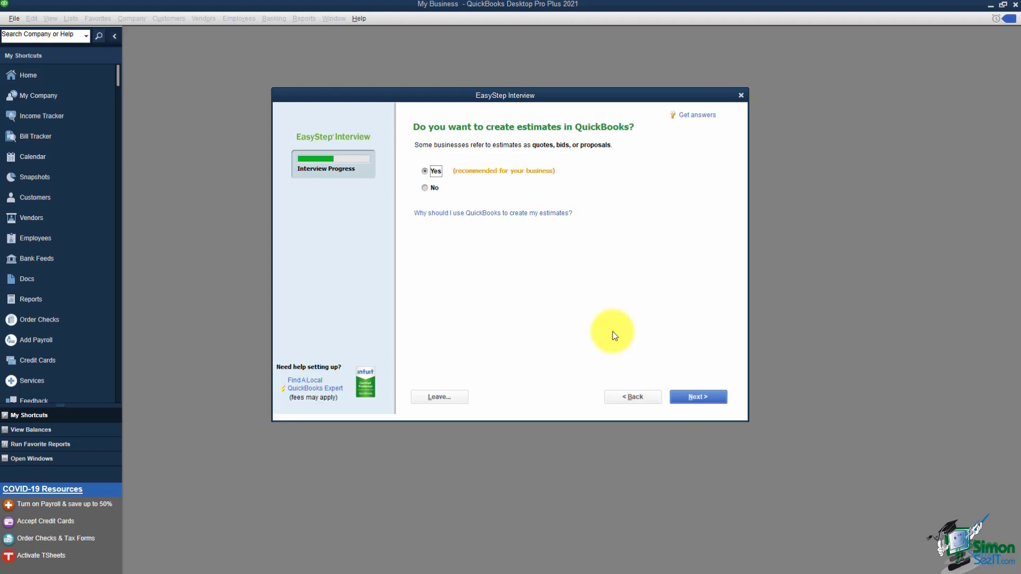
- Keep Yes for estimates and billing statements, and accept the progress invoicing answer
click(688, 398)
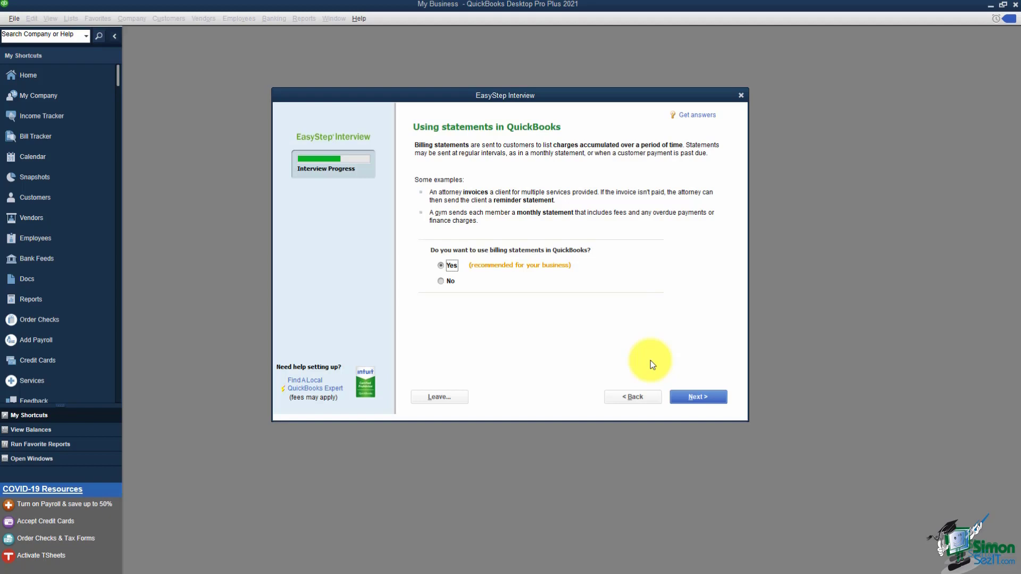
click(701, 401)
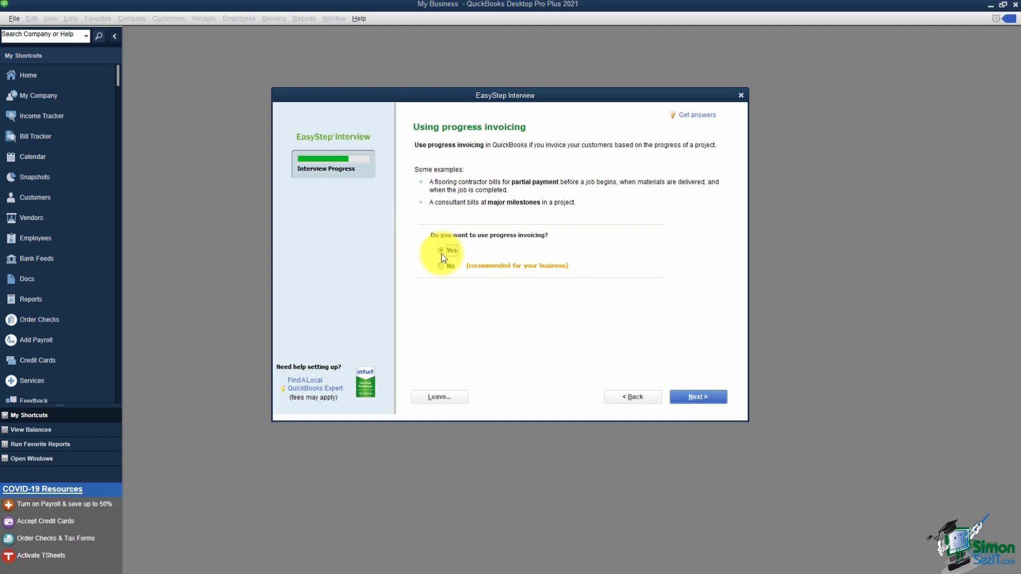
click(684, 399)
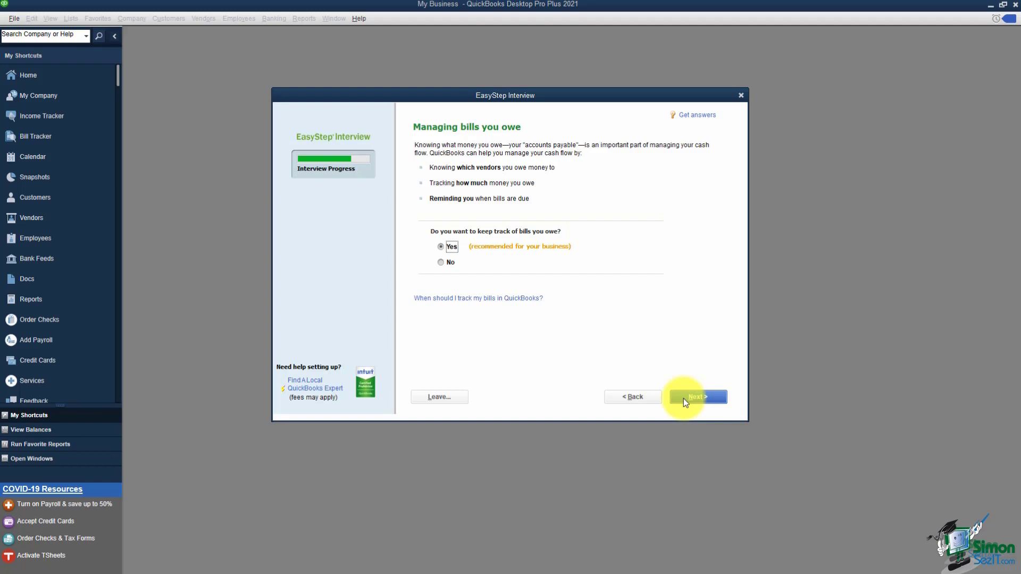
- Keep bill tracking, turn on inventory tracking, accept time tracking, and answer No to employees
click(684, 398)
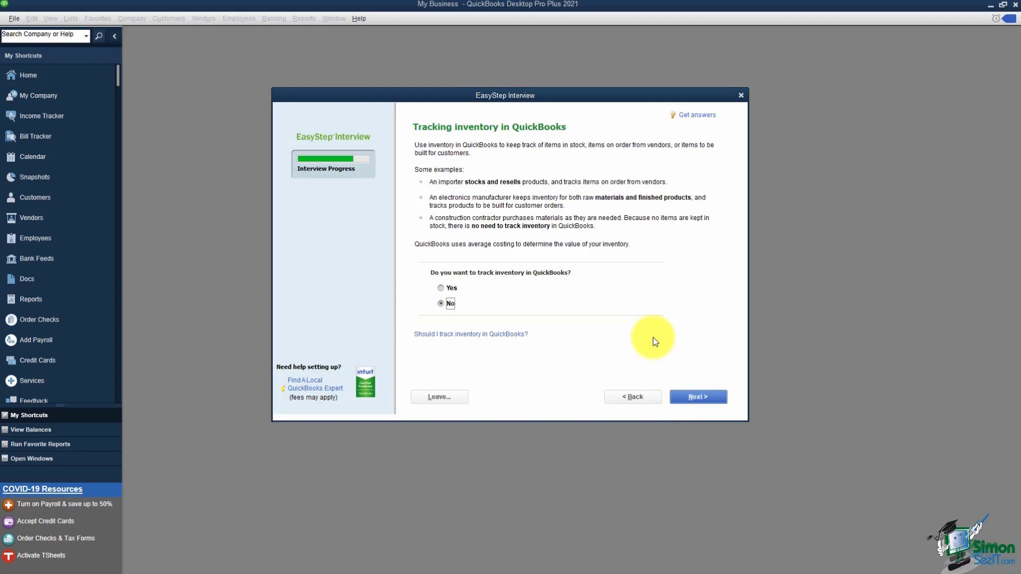
click(442, 289)
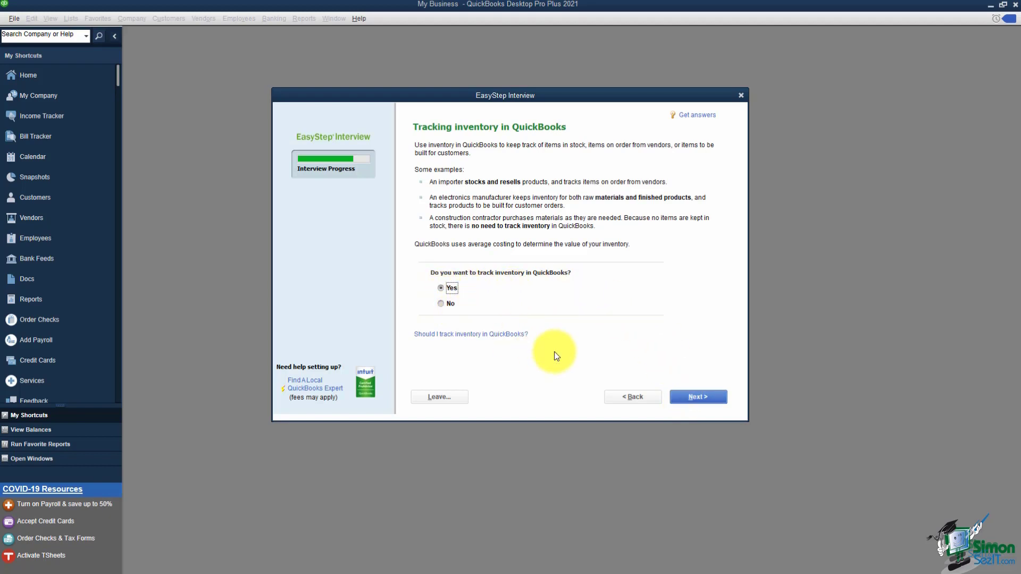
click(694, 398)
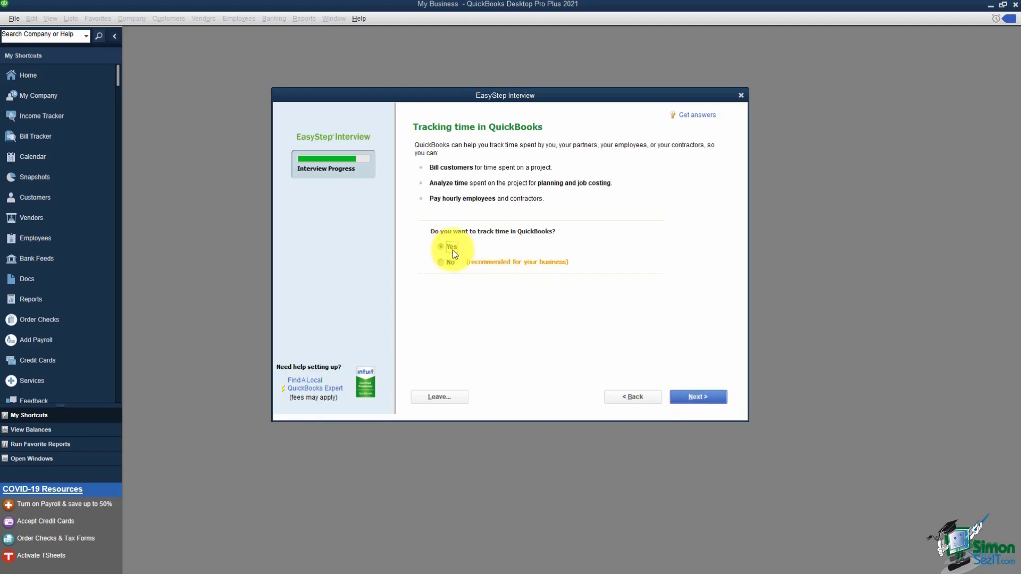
click(697, 396)
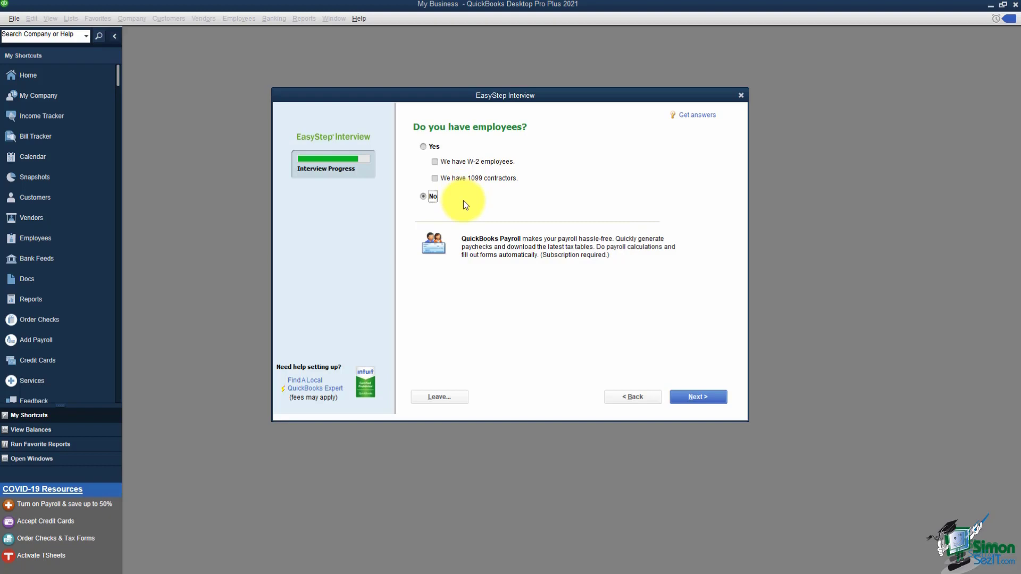
click(706, 397)
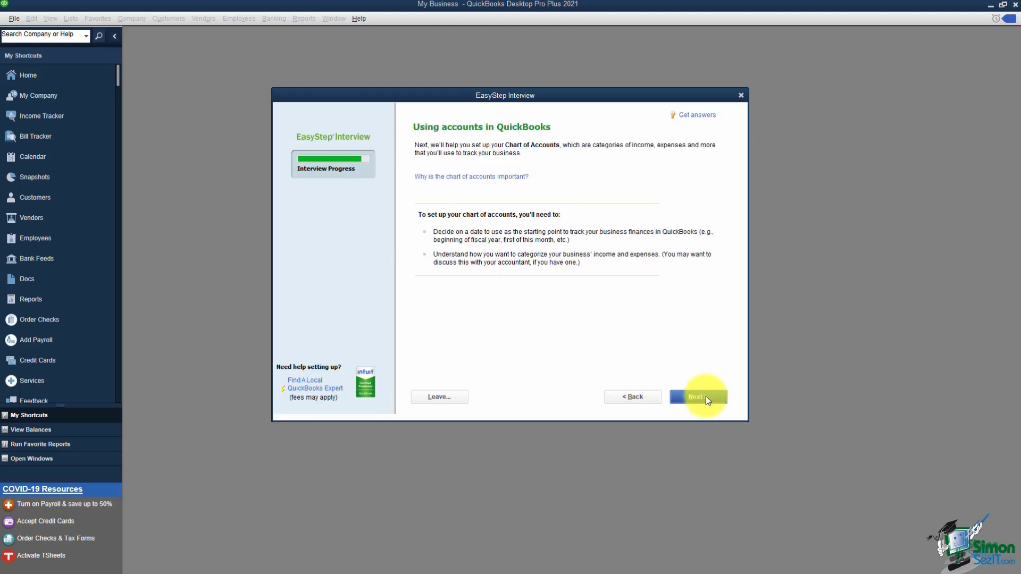
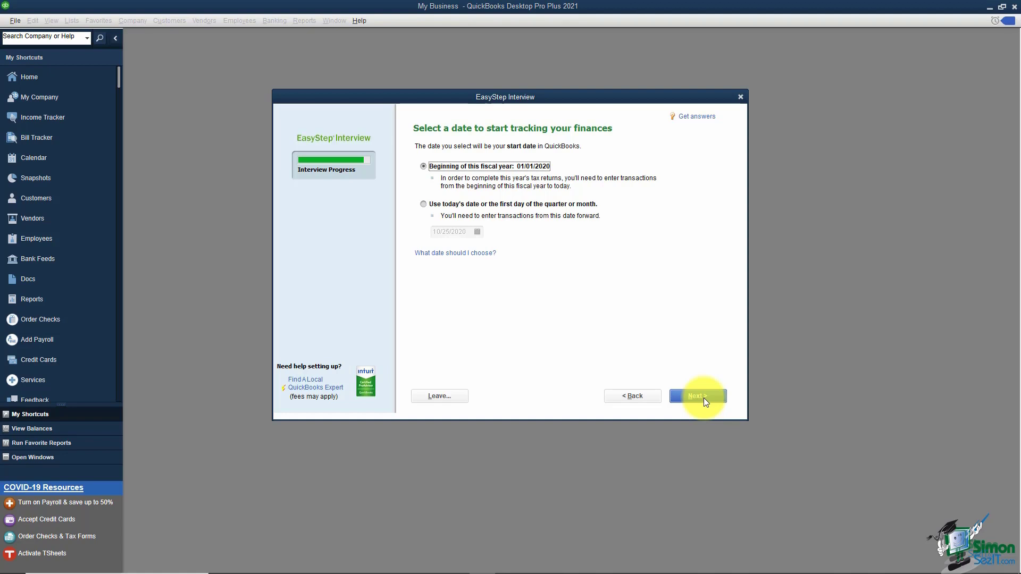
- Accept the fiscal-year start date and scroll down the recommended accounts list
click(698, 397)
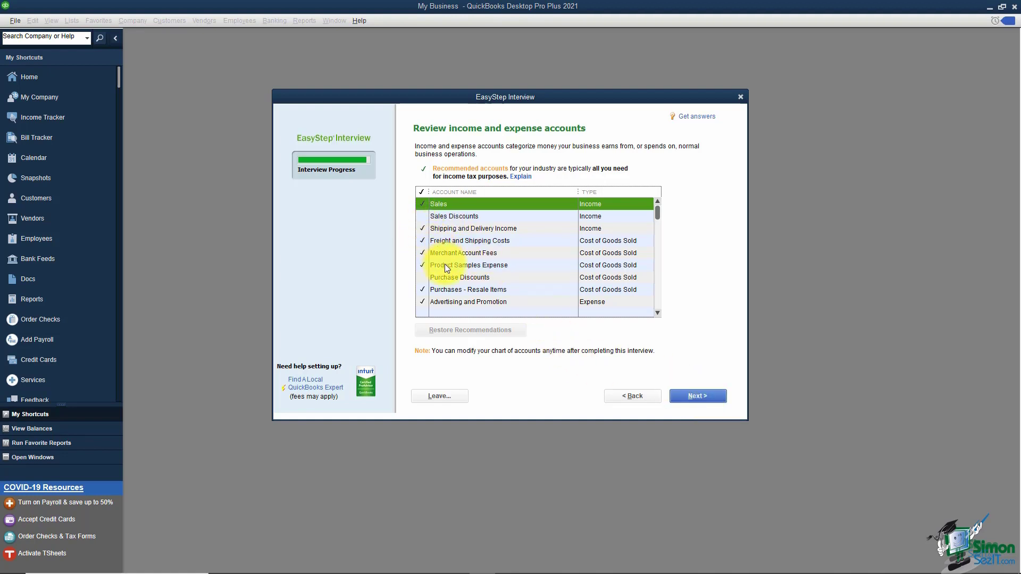
click(658, 313)
click(658, 312)
click(658, 313)
click(658, 313)
click(658, 312)
click(658, 313)
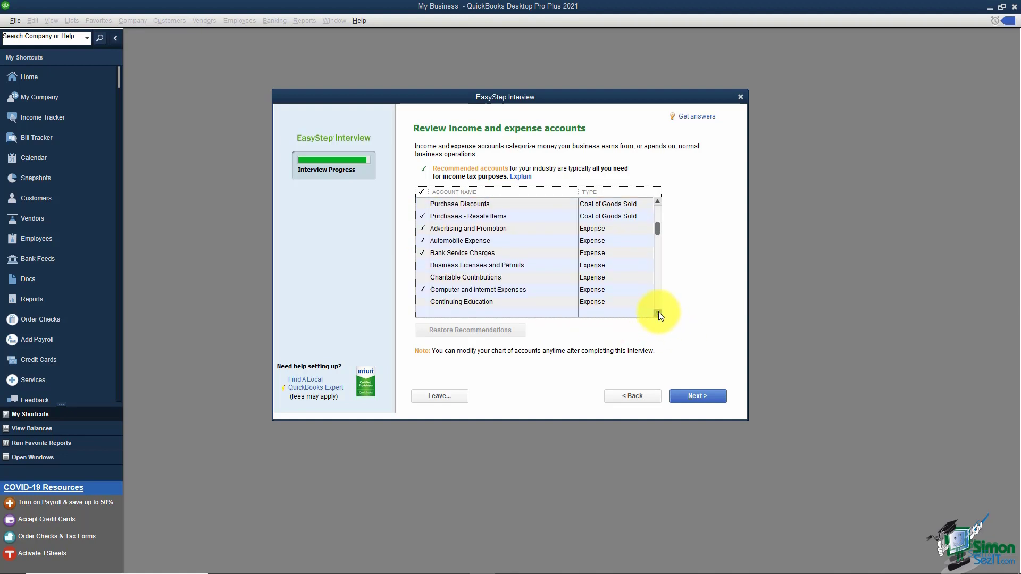
- Add Charitable Contributions and Continuing Education to the accounts and finish the review
click(422, 281)
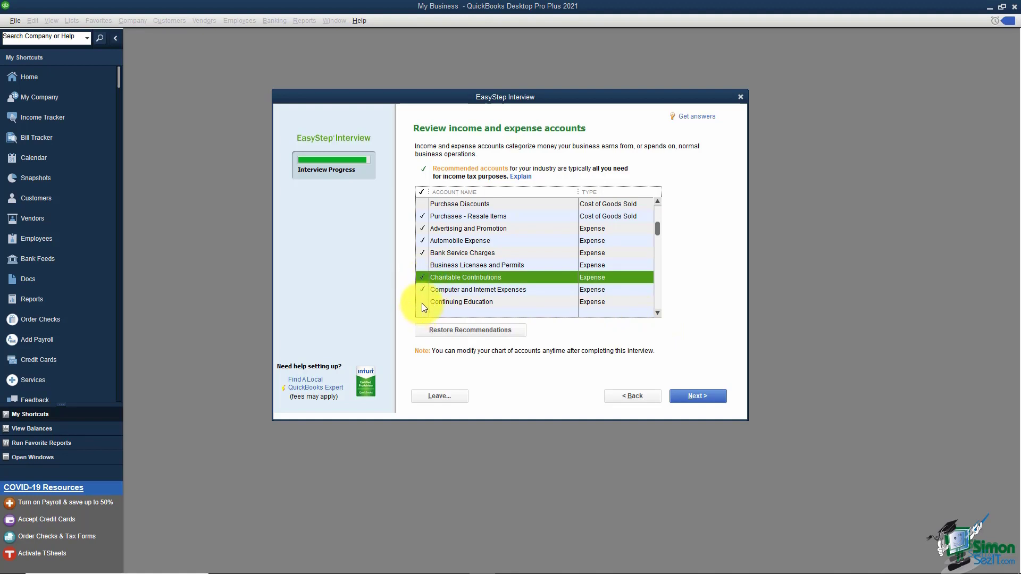
click(422, 303)
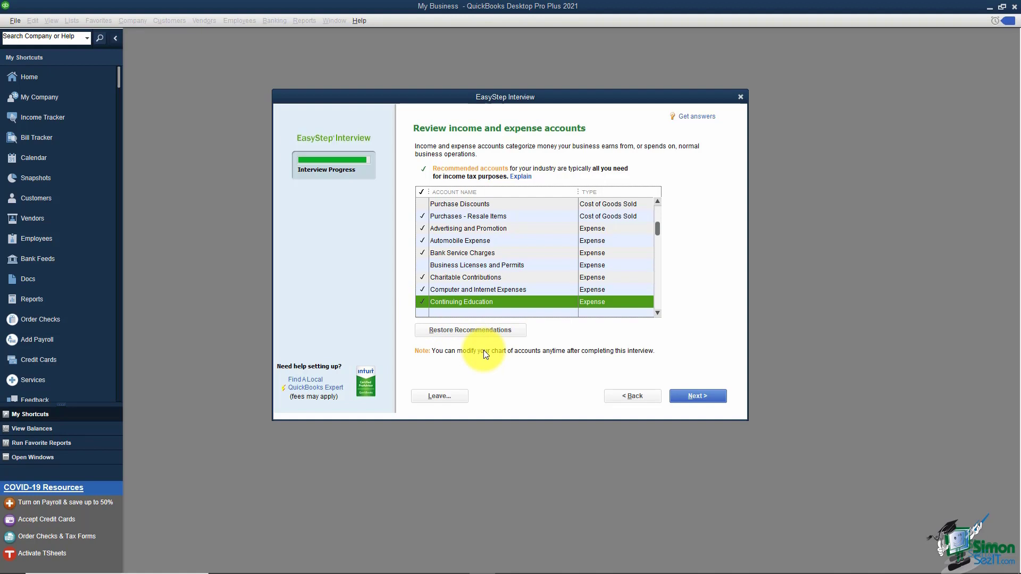
click(692, 400)
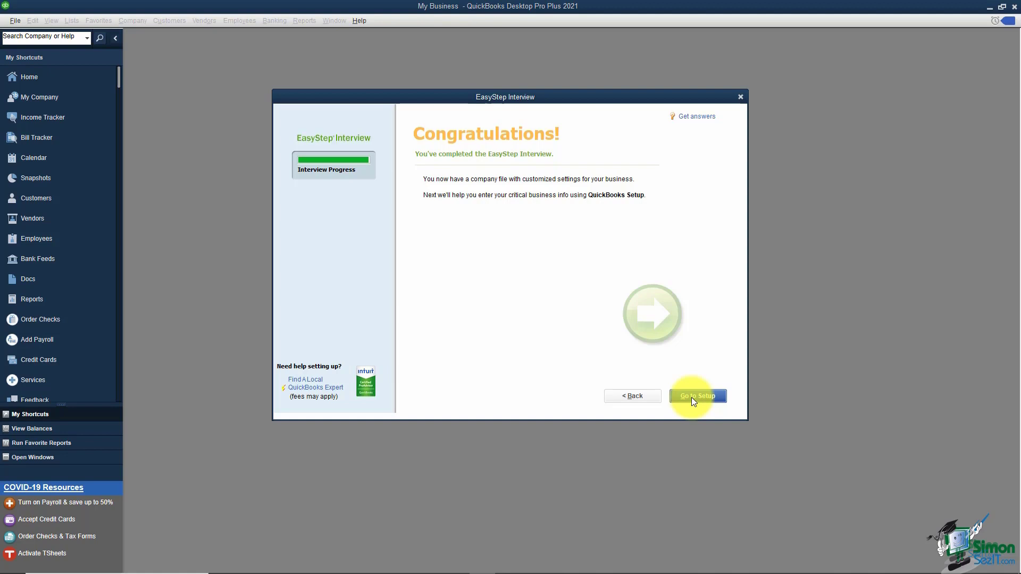
- Leave the Congratulations page via Go to Setup to reach QuickBooks Desktop Setup
click(691, 397)
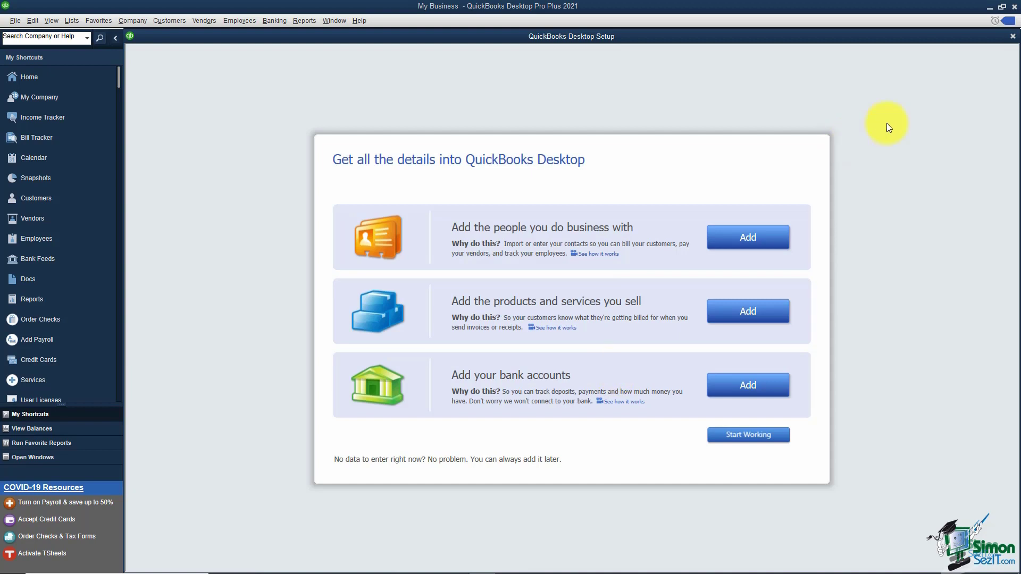
- Skip Desktop Setup, choose 'You're the admin', and enter the admin's Intuit e-mail and password
click(1012, 37)
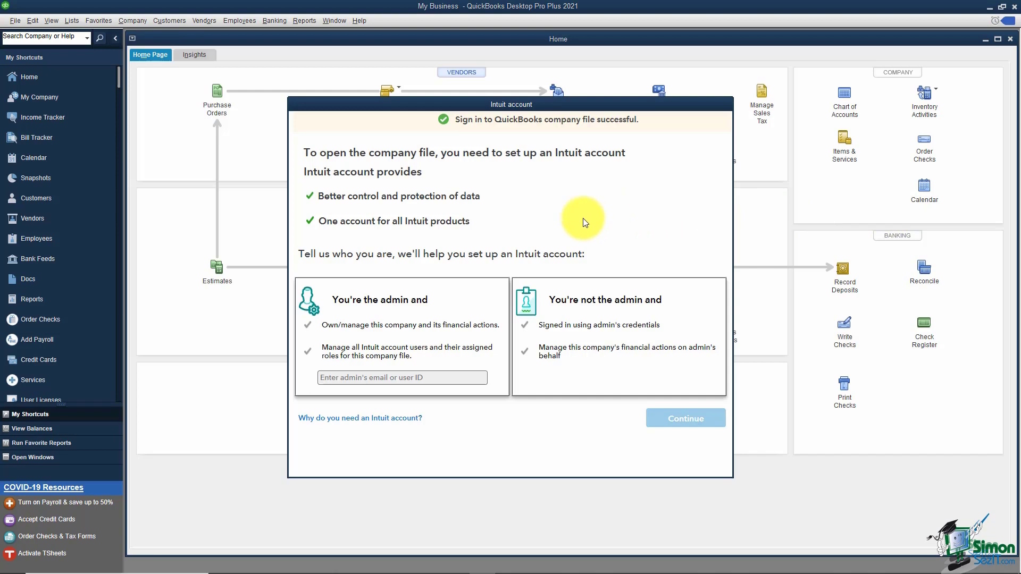
click(376, 378)
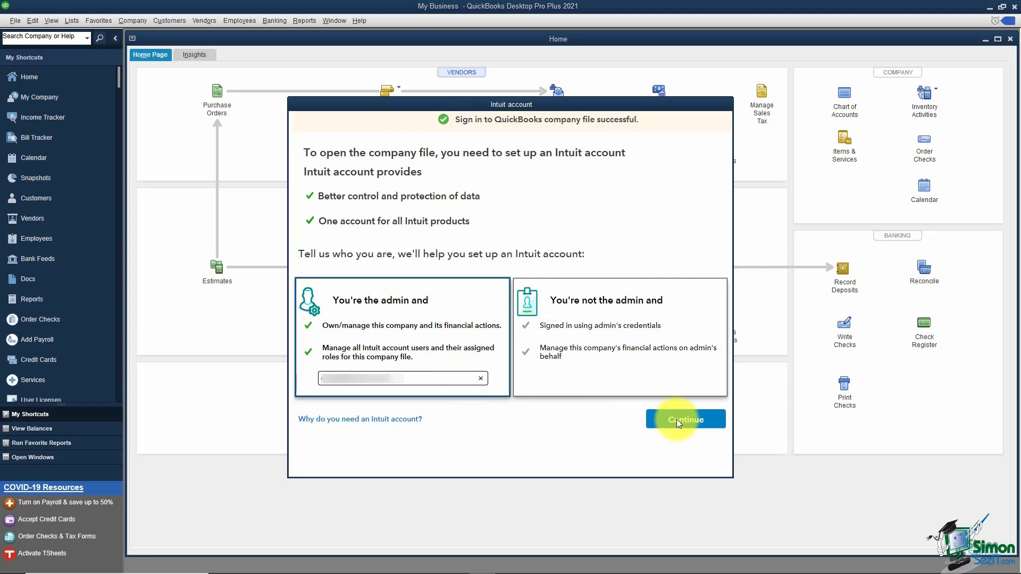
click(676, 421)
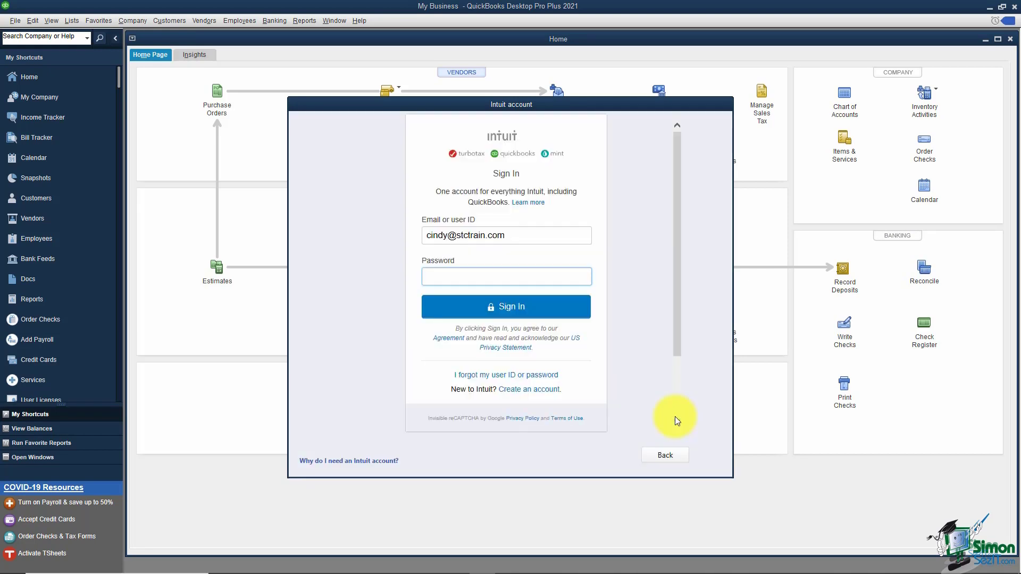
text(••••••••••••)
- Sign in to the Intuit account and close the New Feature Tour window
click(511, 307)
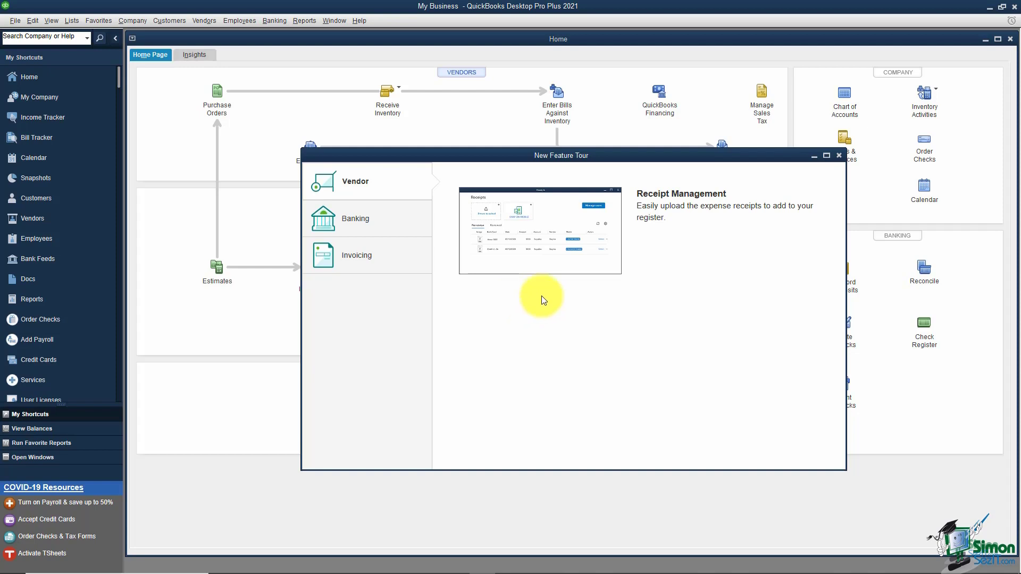
click(839, 156)
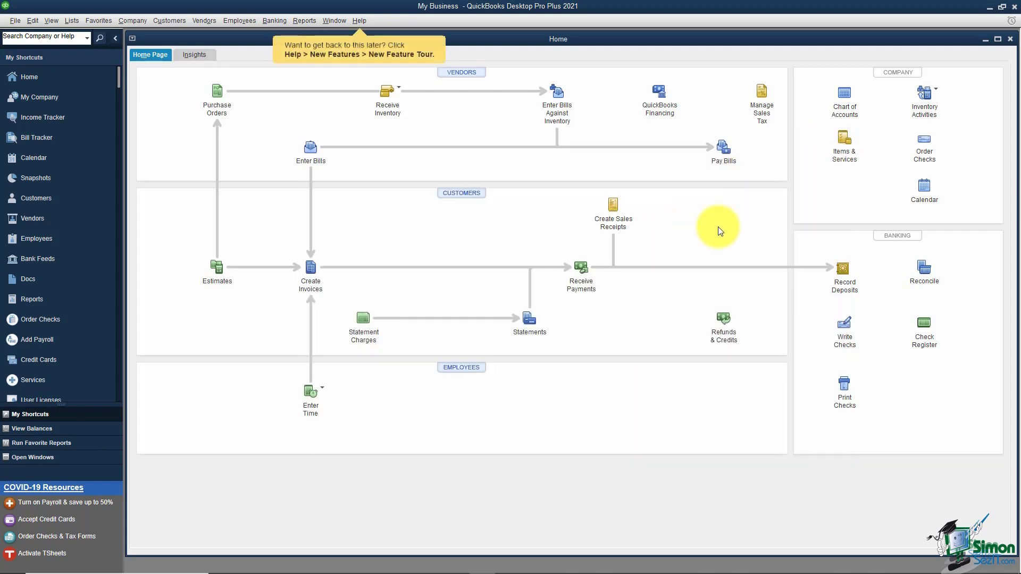